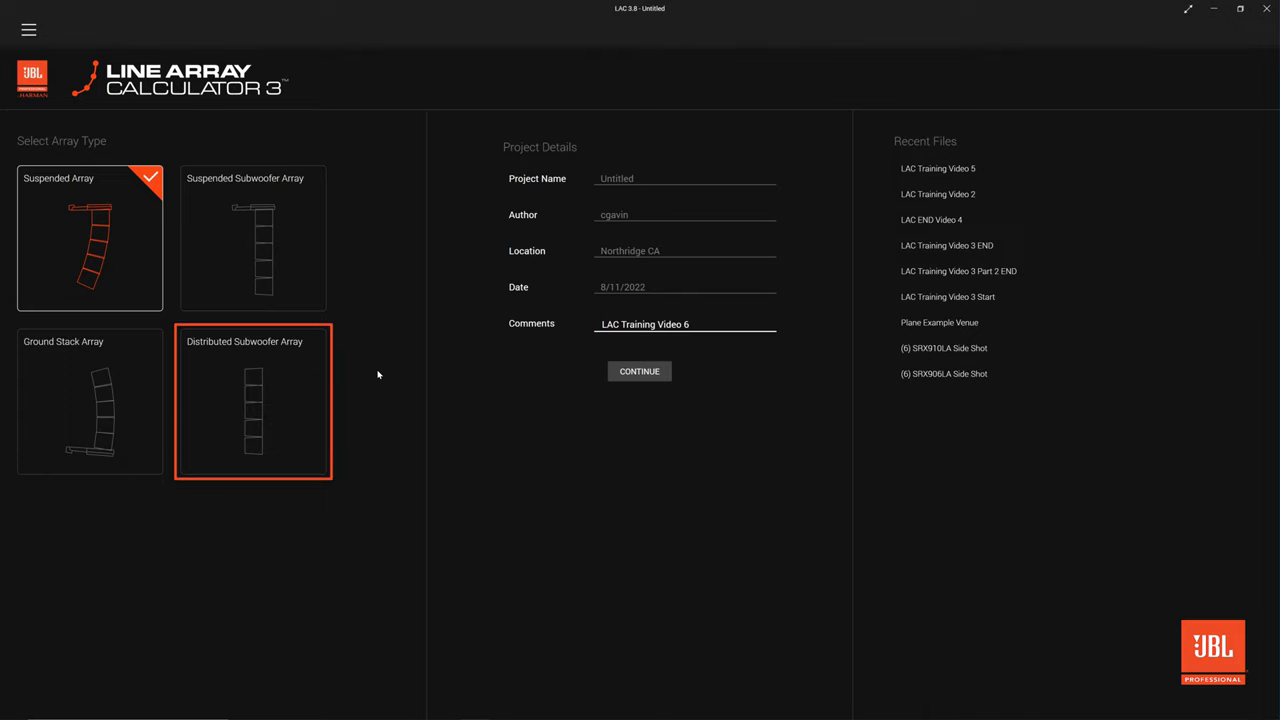
- Choose the Distributed Subwoofer Array project type and continue to the venue room dimensions
left_click(284, 393)
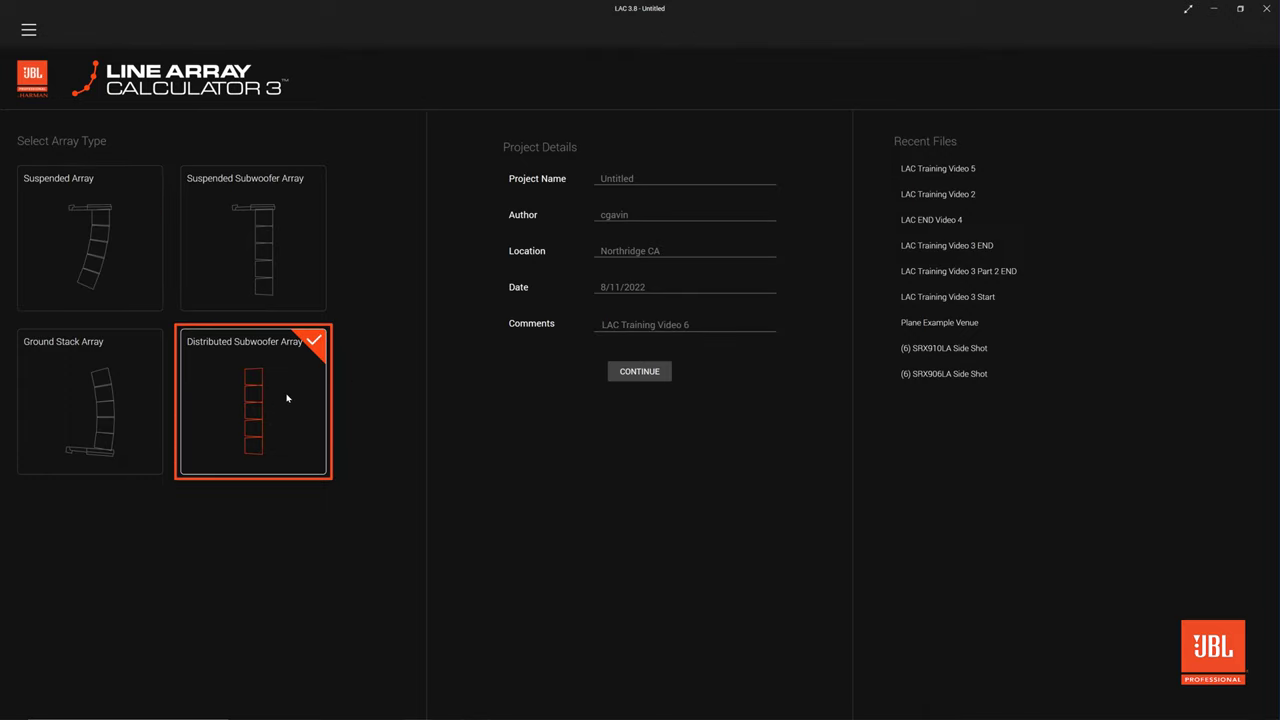
left_click(614, 376)
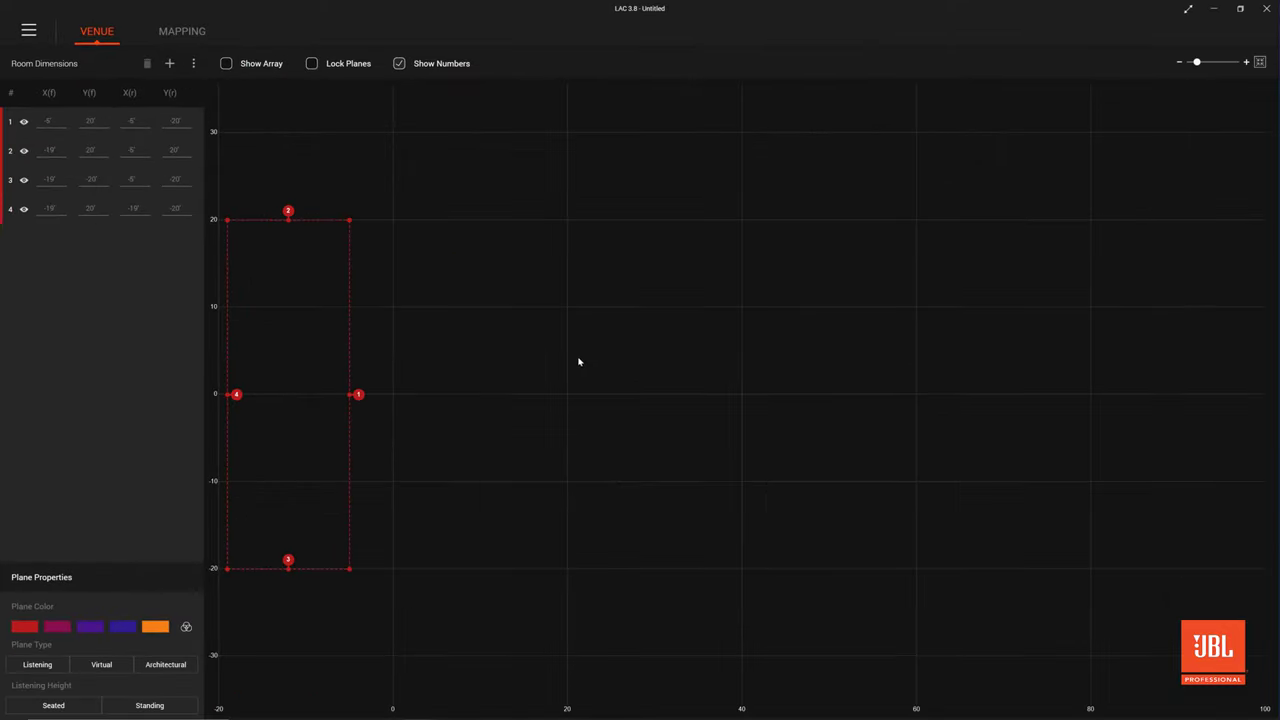
- Add planes 5 and 6 with coordinates 0/-60 to 150/-60 and 0/60 to 150/60
left_click(169, 63)
left_click(50, 237)
key("Tab")
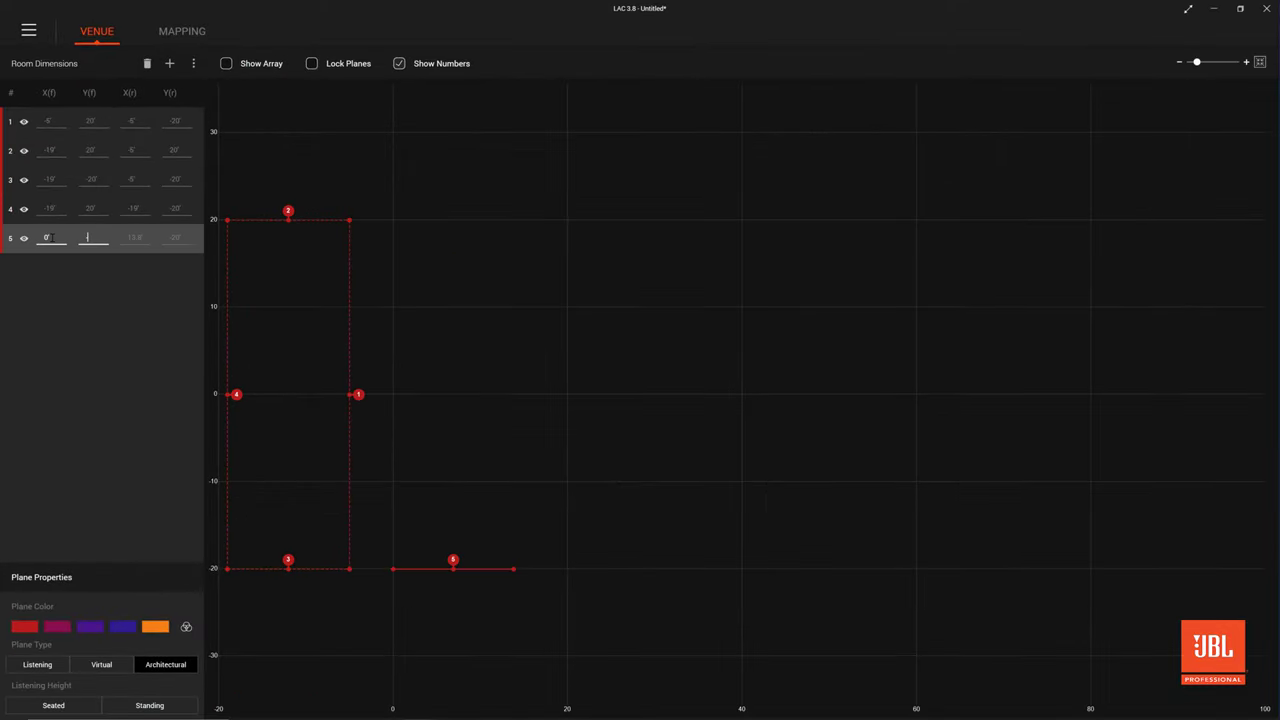
type("-60")
key("Tab")
type("150")
key("Tab")
type("-60")
key("Tab")
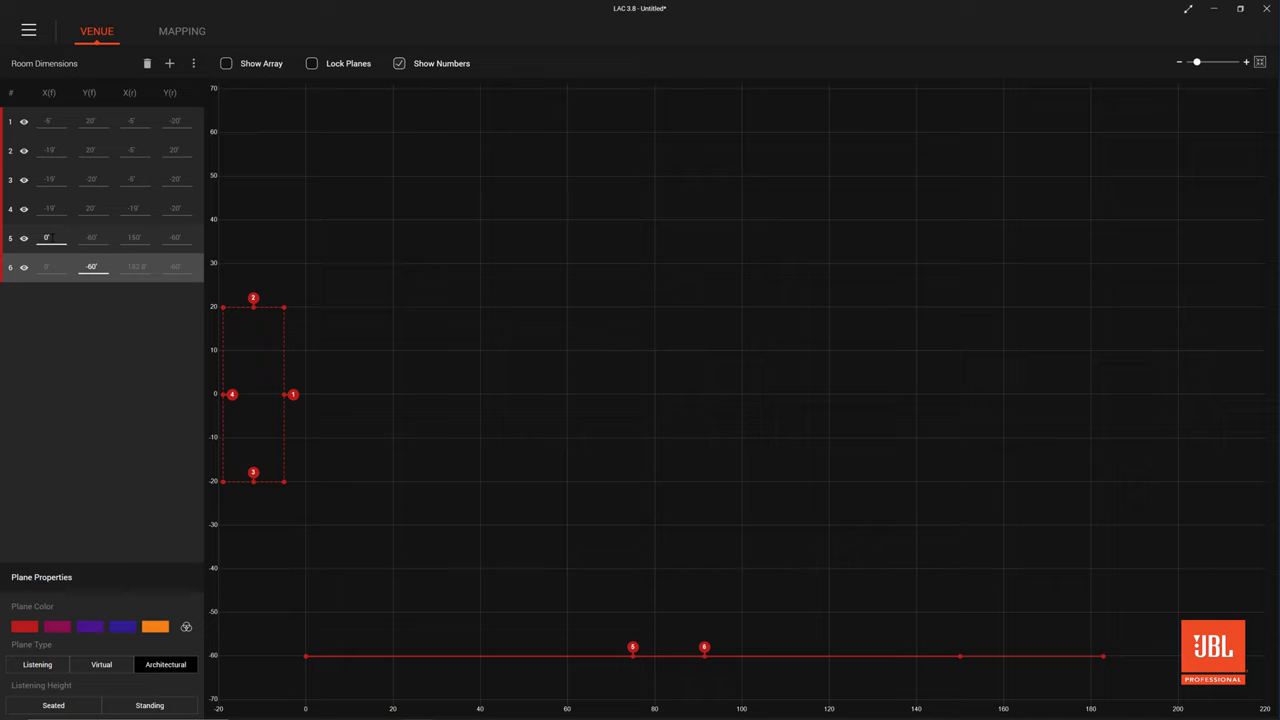
type("60")
key("Tab")
type("150")
key("Tab")
type("60")
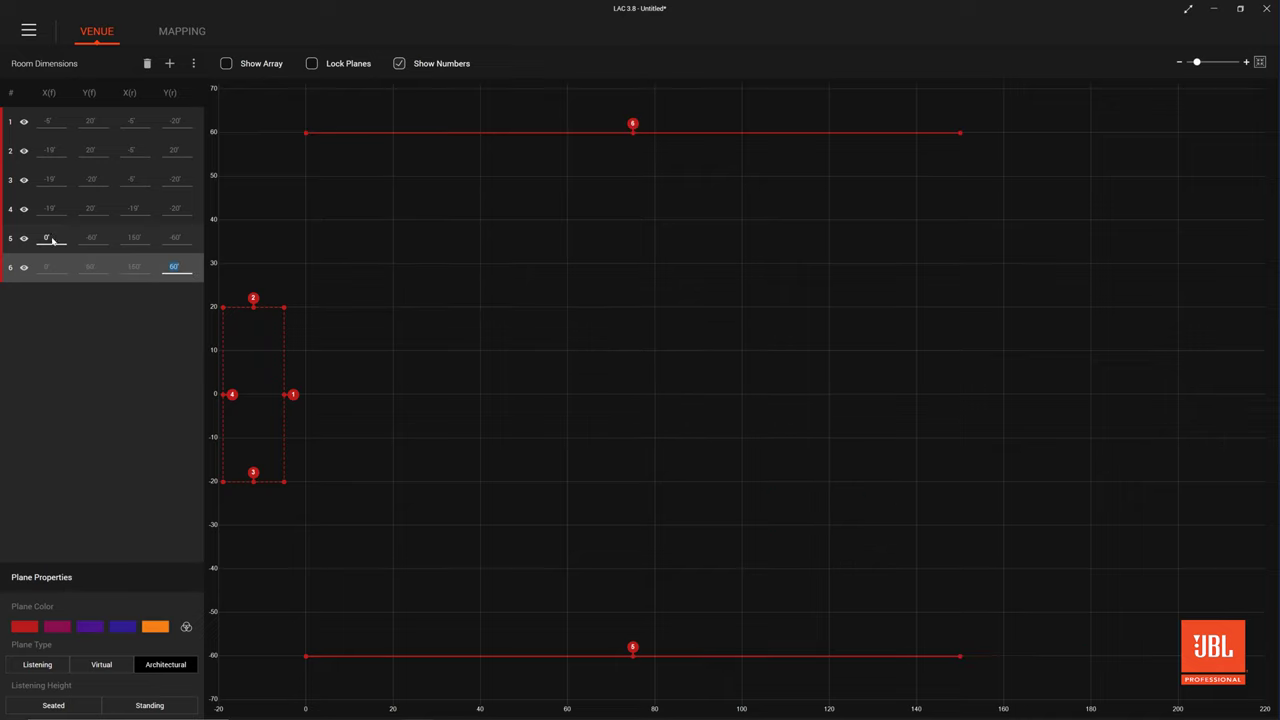
- Make planes 6 and 5 virtual and colour plane 5 orange
left_click(118, 660)
left_click(120, 246)
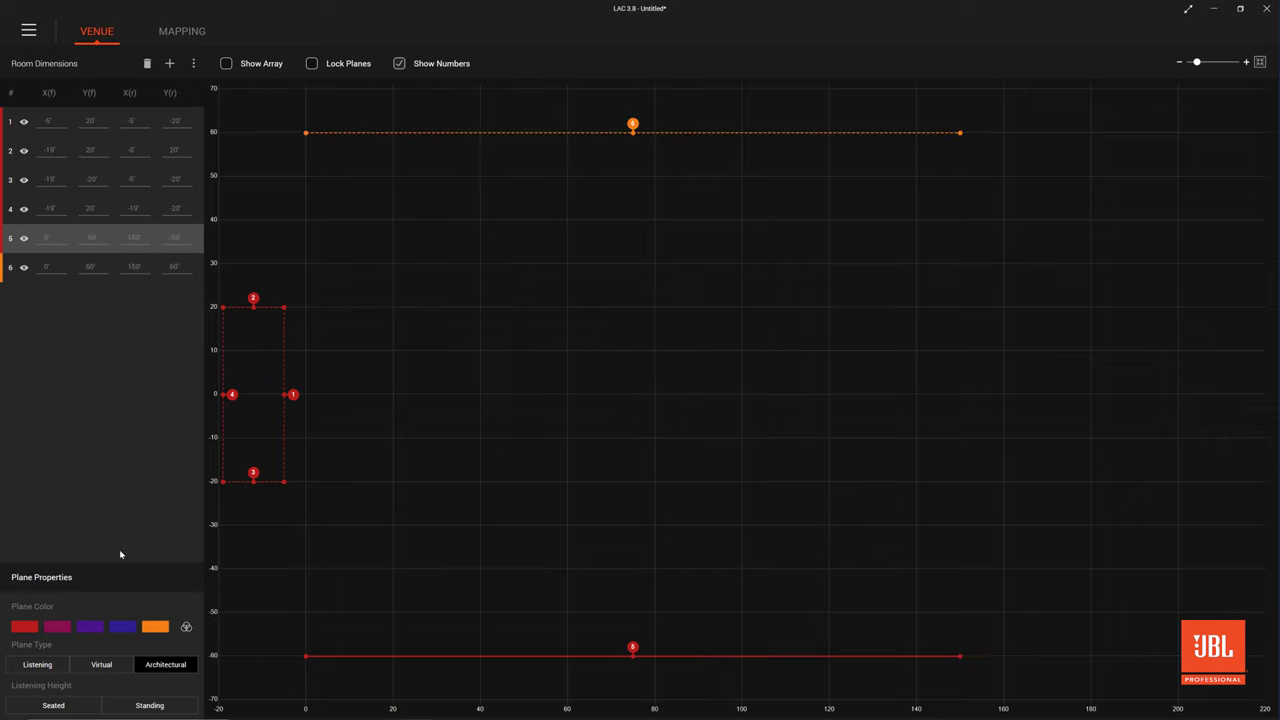
left_click(126, 665)
left_click(161, 628)
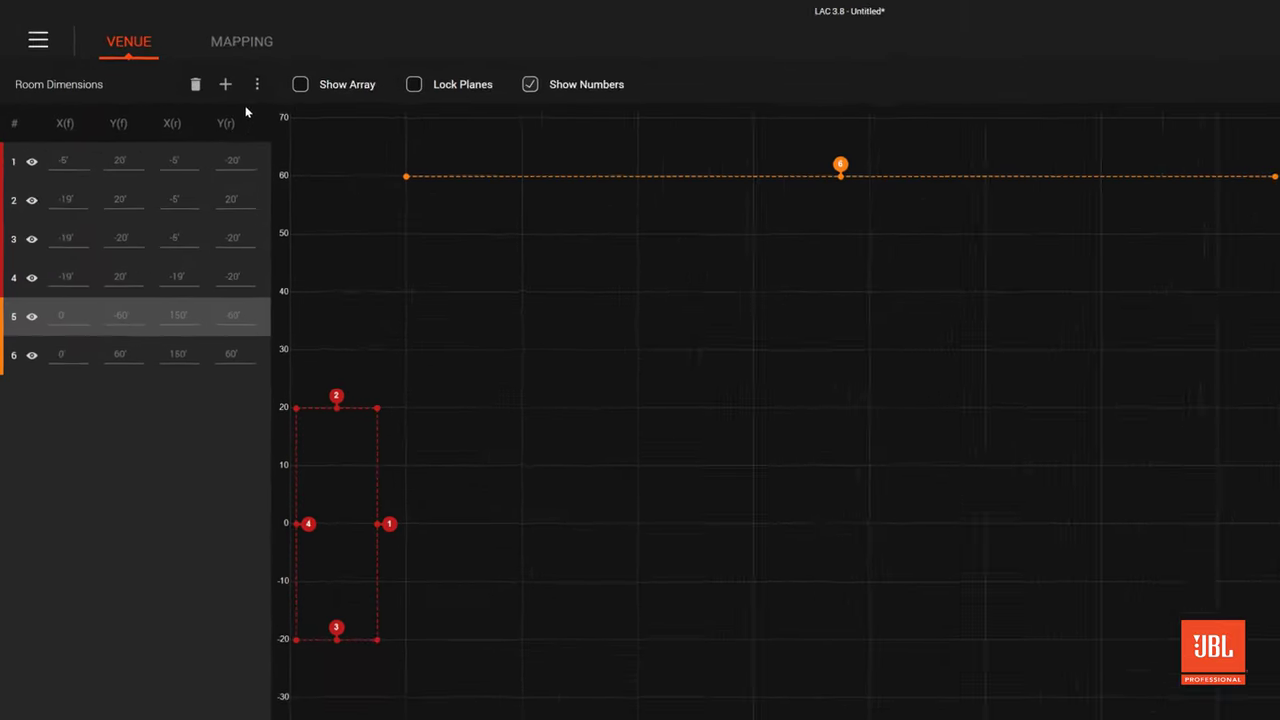
- Switch to the Mapping view and set Product Type to SRX Series
left_click(263, 52)
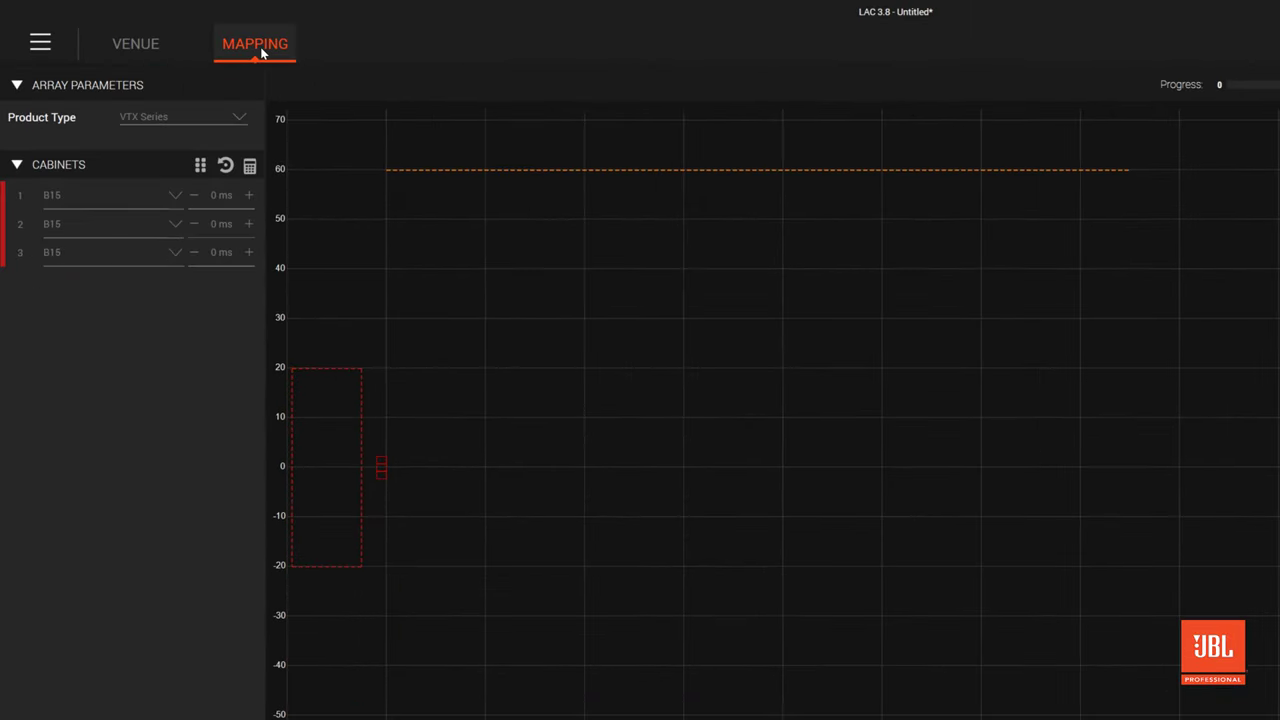
left_click(233, 117)
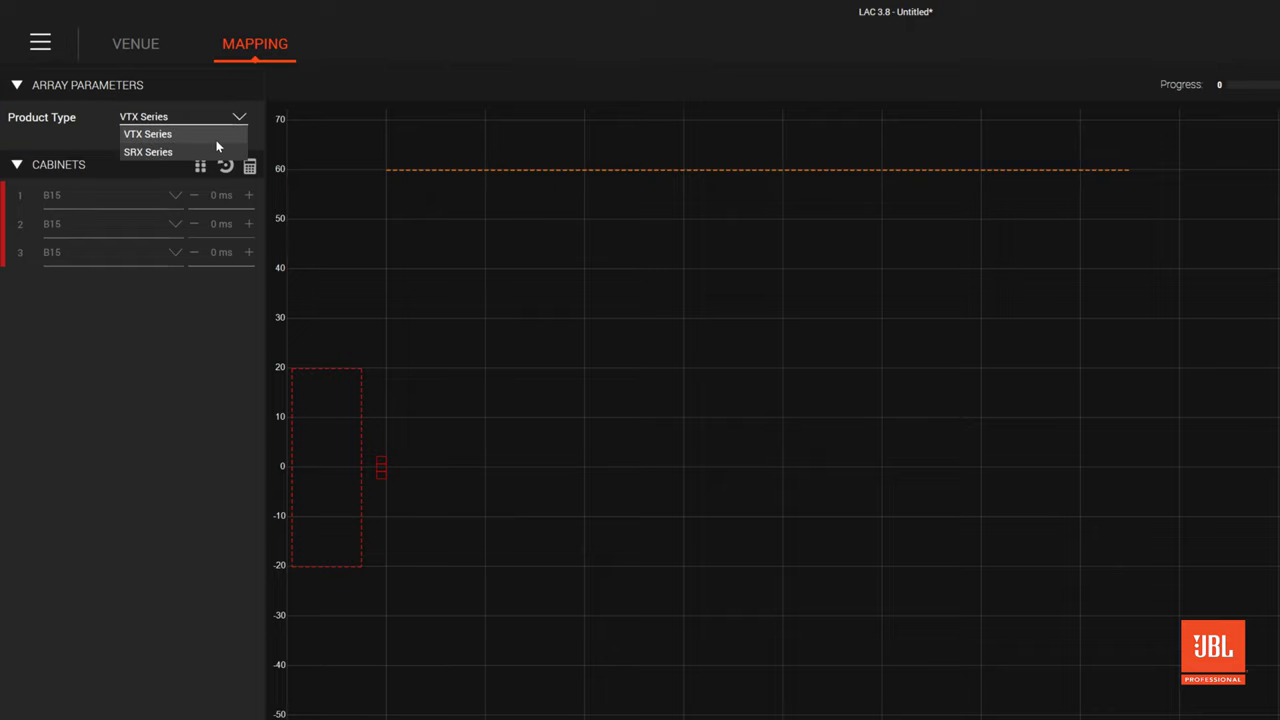
left_click(212, 149)
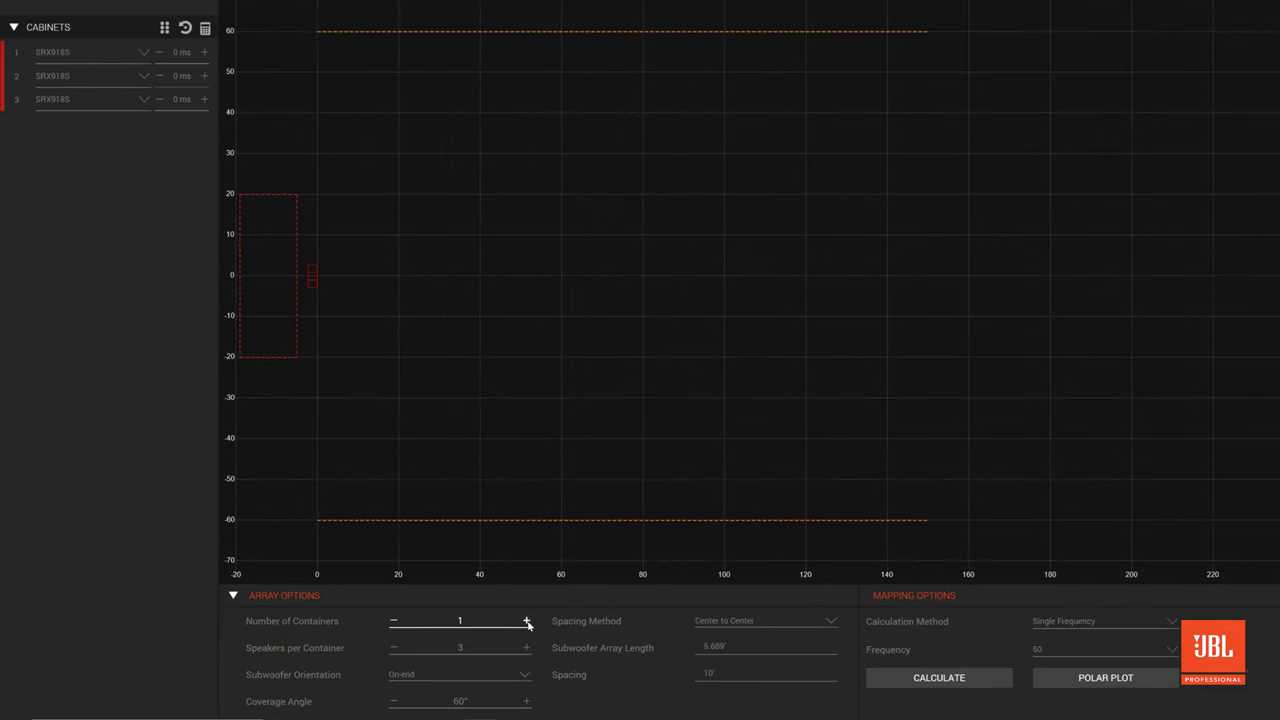
- Increase the number of containers in the array to five
left_click(527, 621)
left_click(527, 621)
left_click(527, 621)
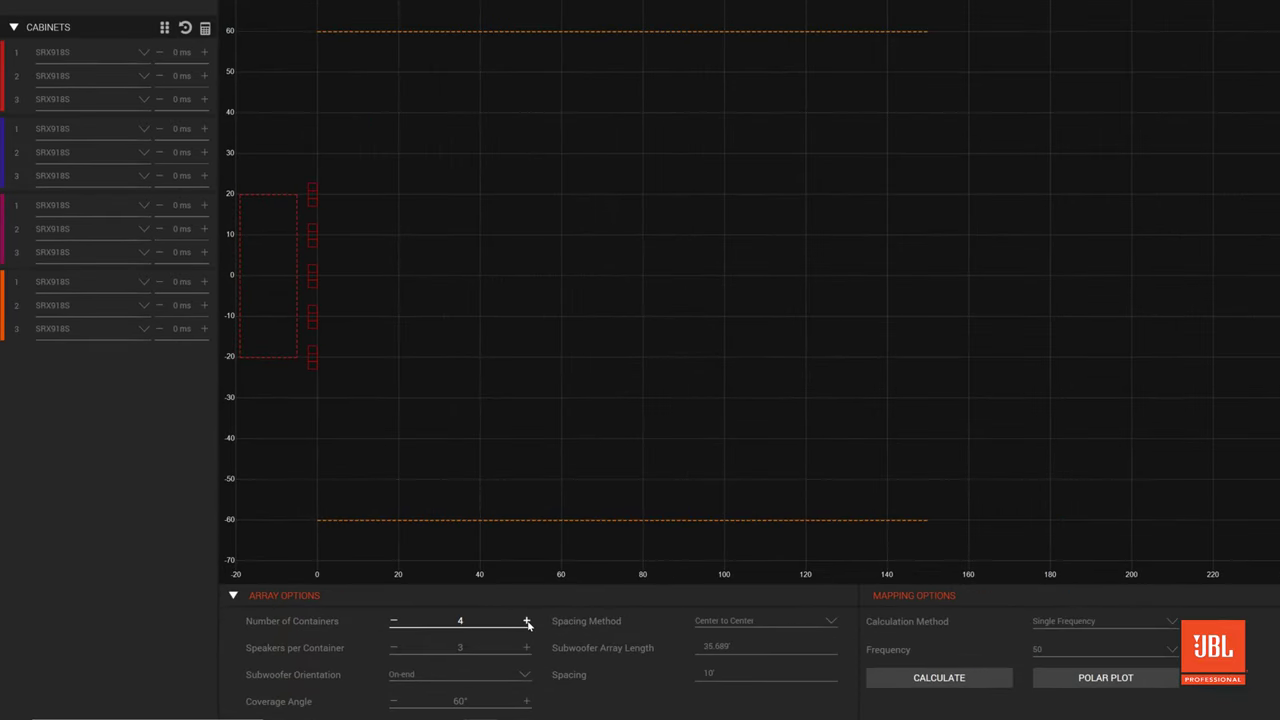
left_click(527, 621)
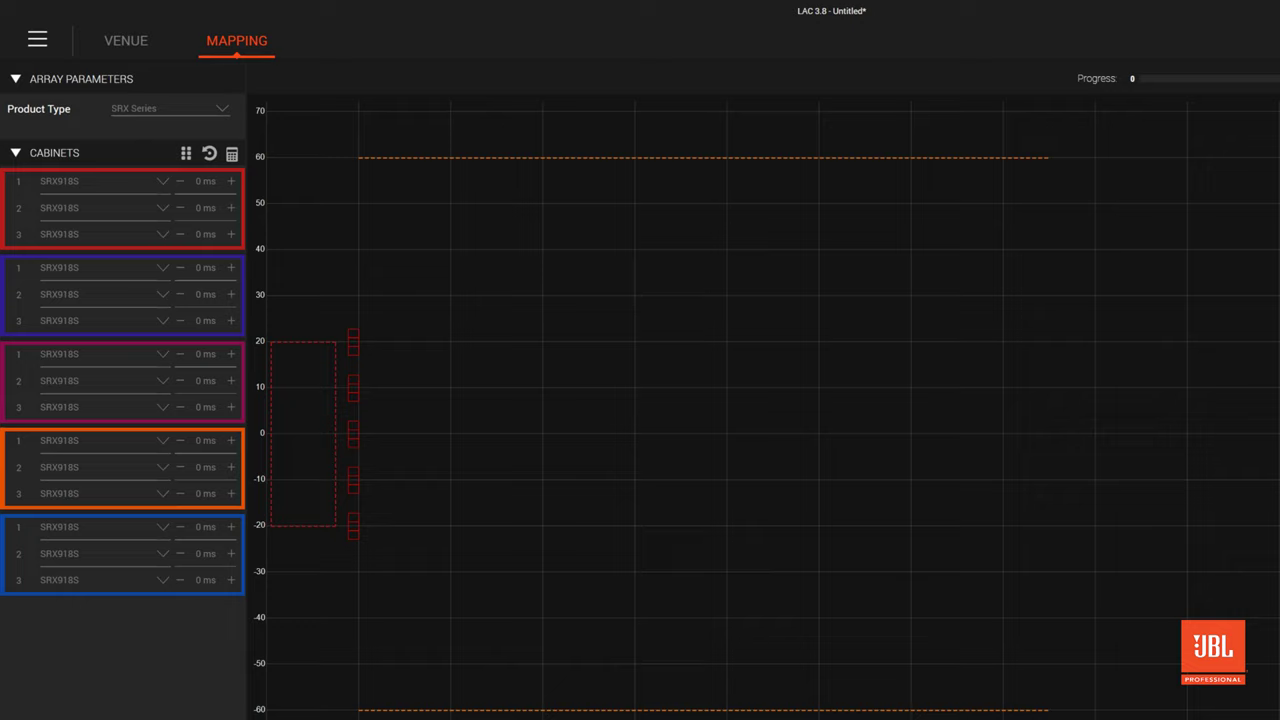
- Set container 1's cabinets to SRX928S and copy them to all five containers
left_click(116, 191)
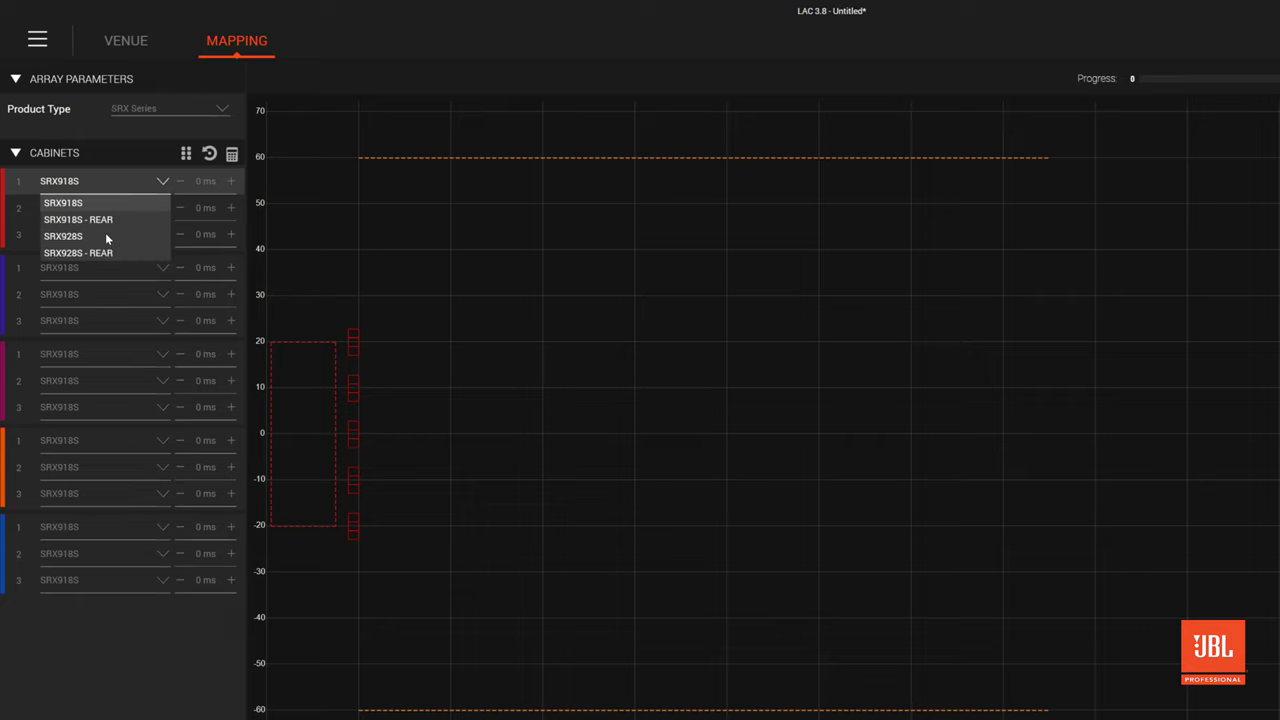
left_click(107, 237)
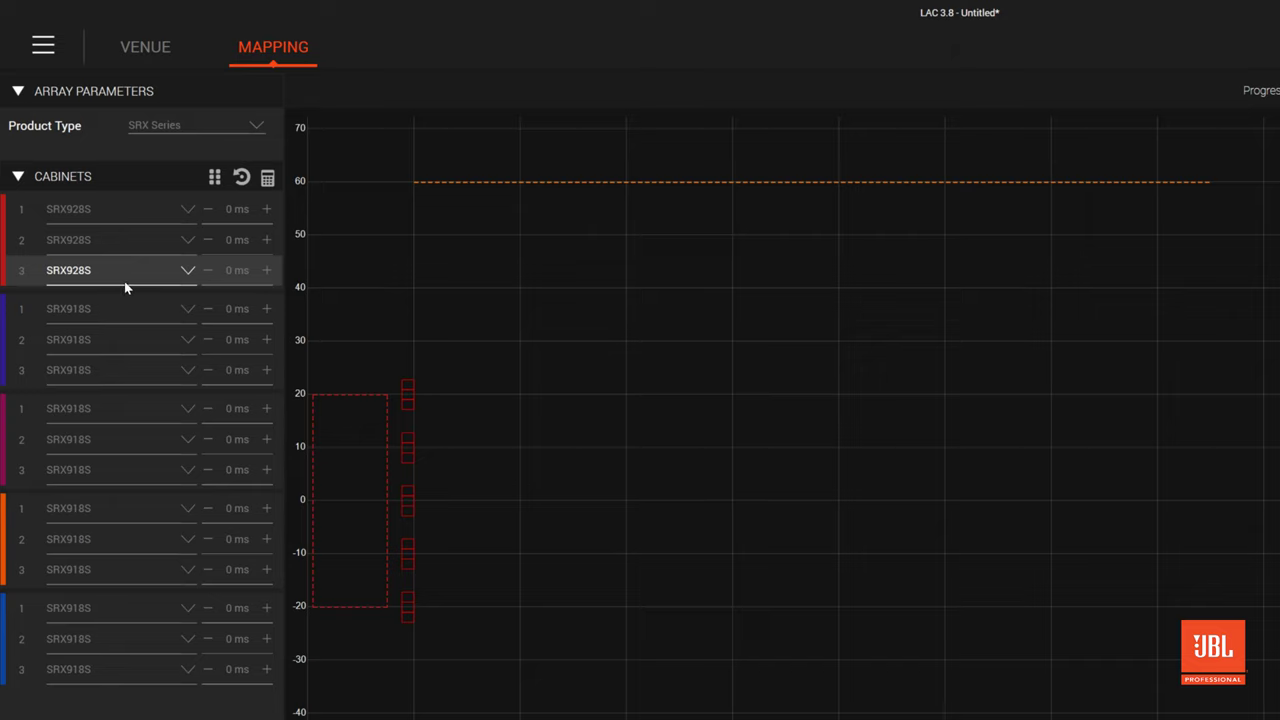
left_click(214, 181)
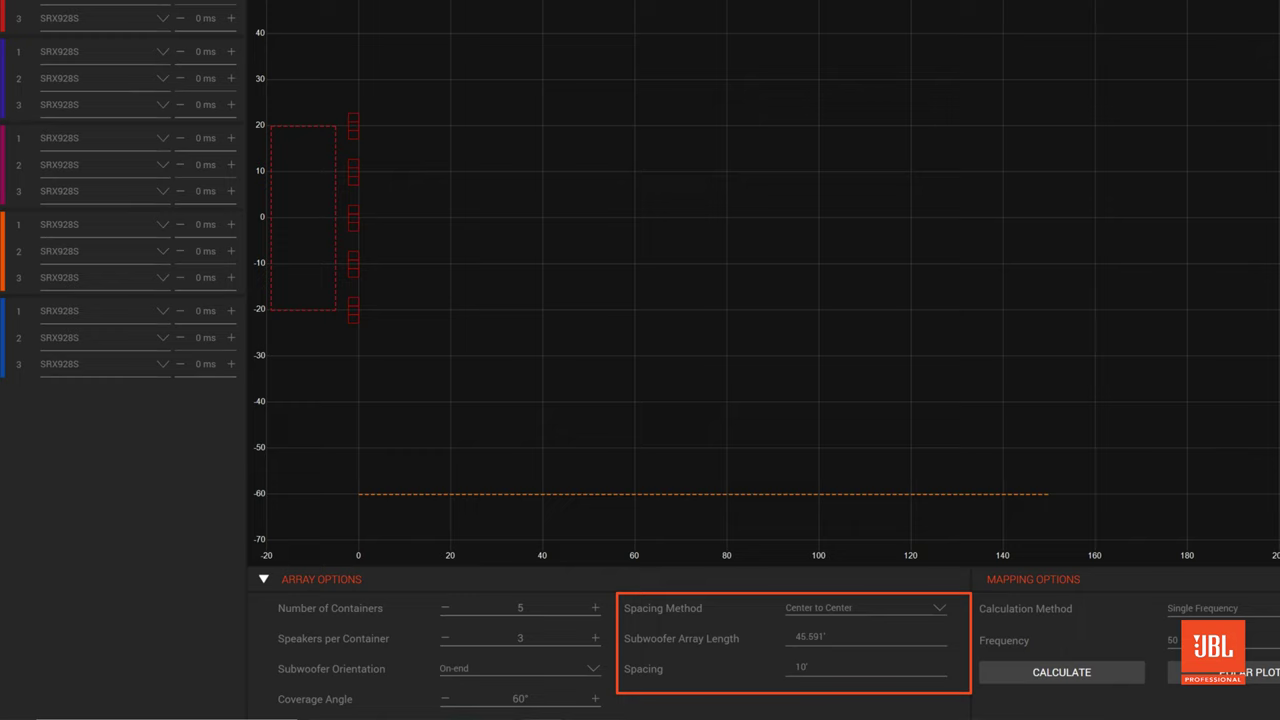
- Try Edge to Edge spacing, revert to Center to Center, and start editing the spacing value
left_click(913, 608)
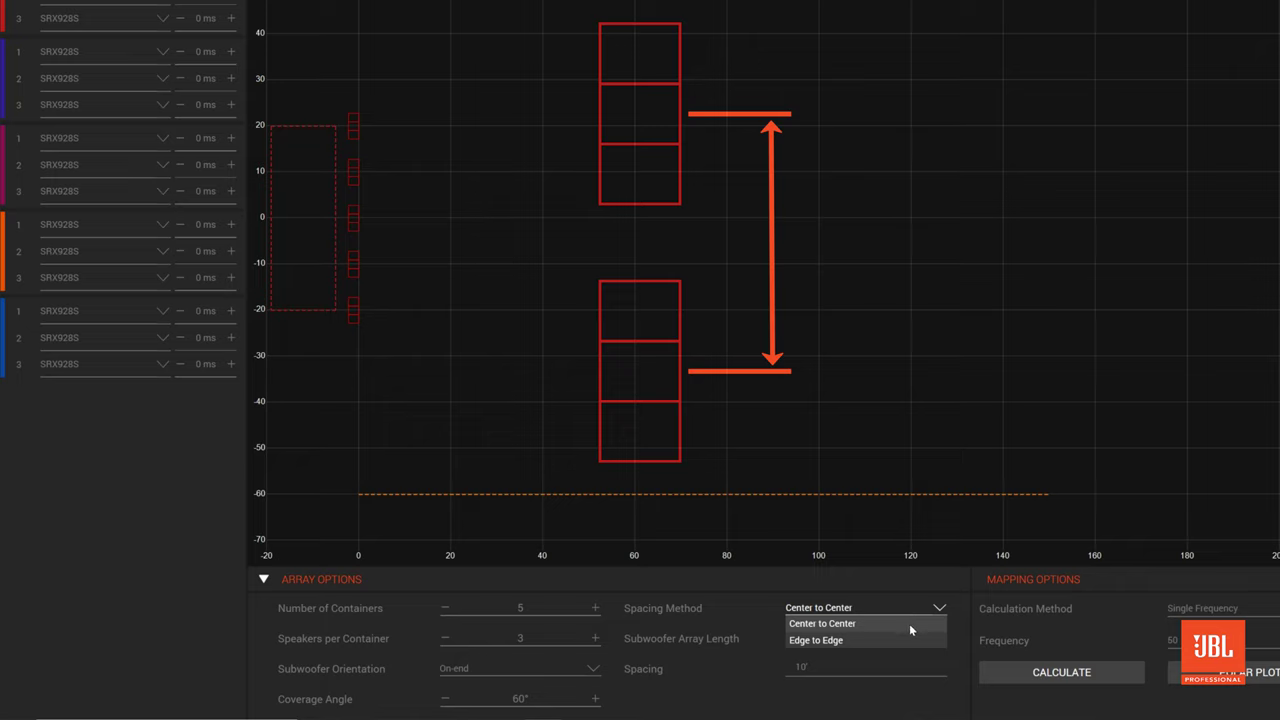
left_click(910, 646)
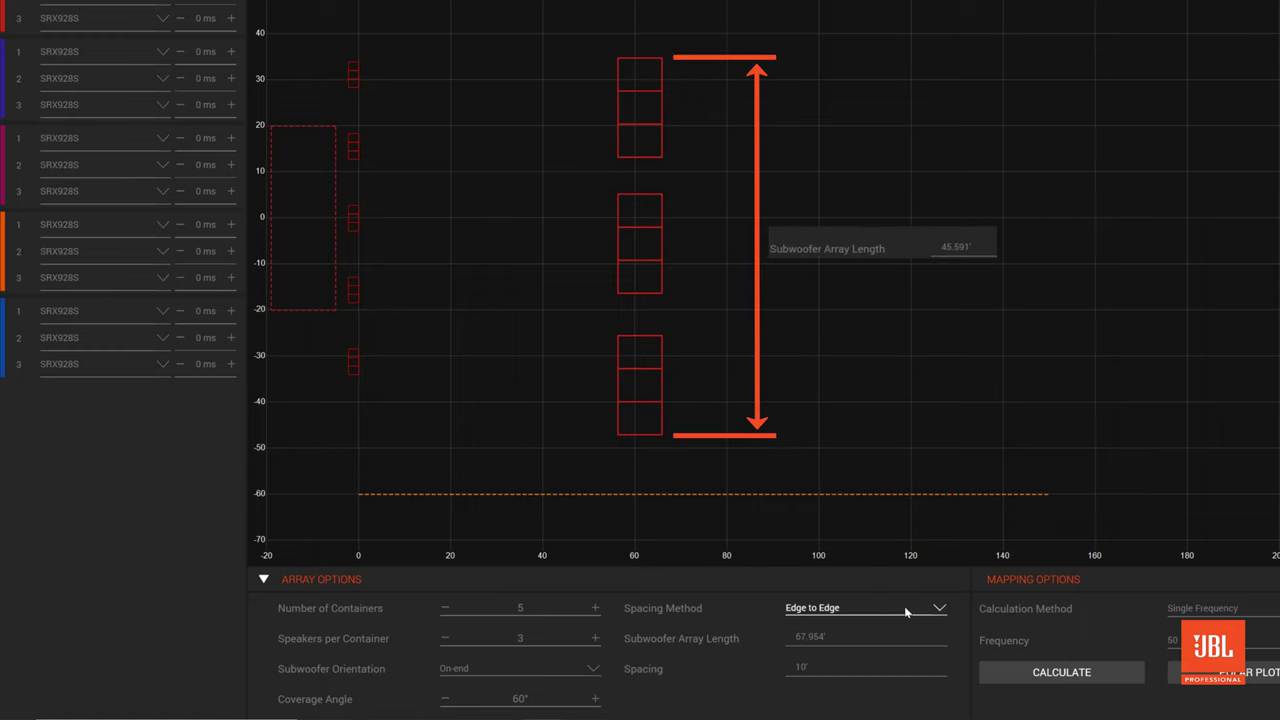
left_click(898, 610)
left_click(855, 622)
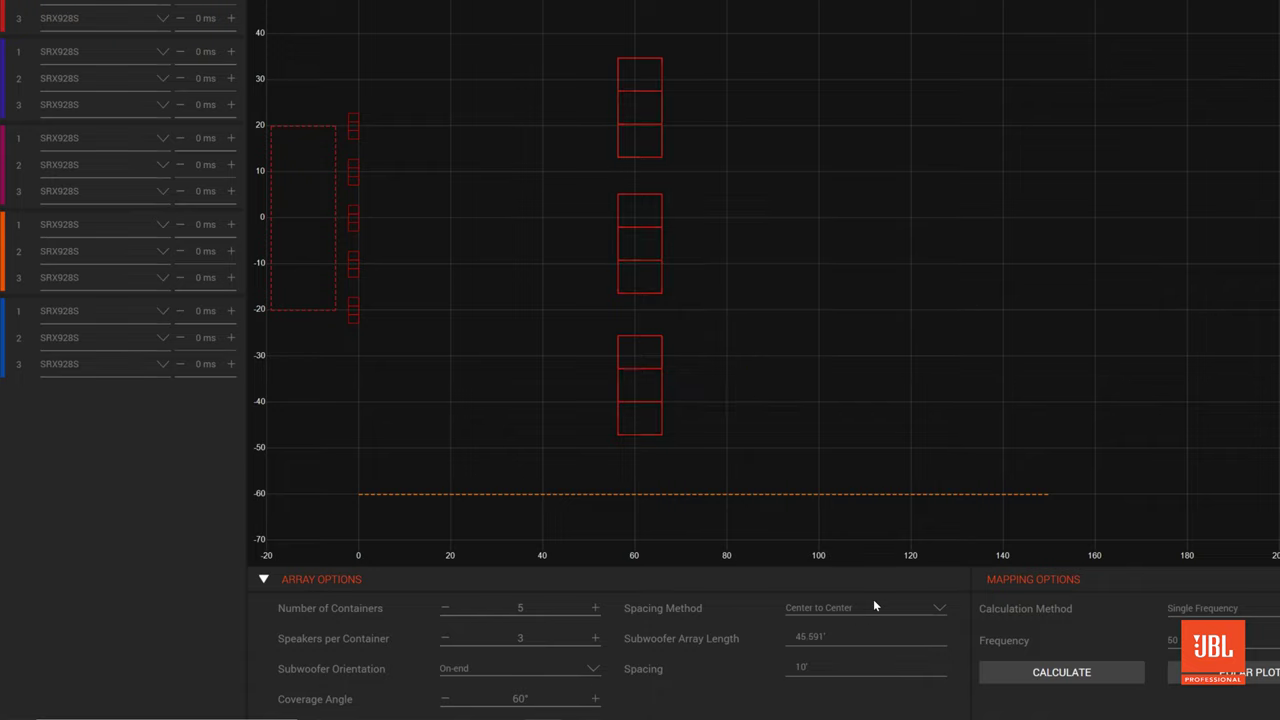
left_click(831, 662)
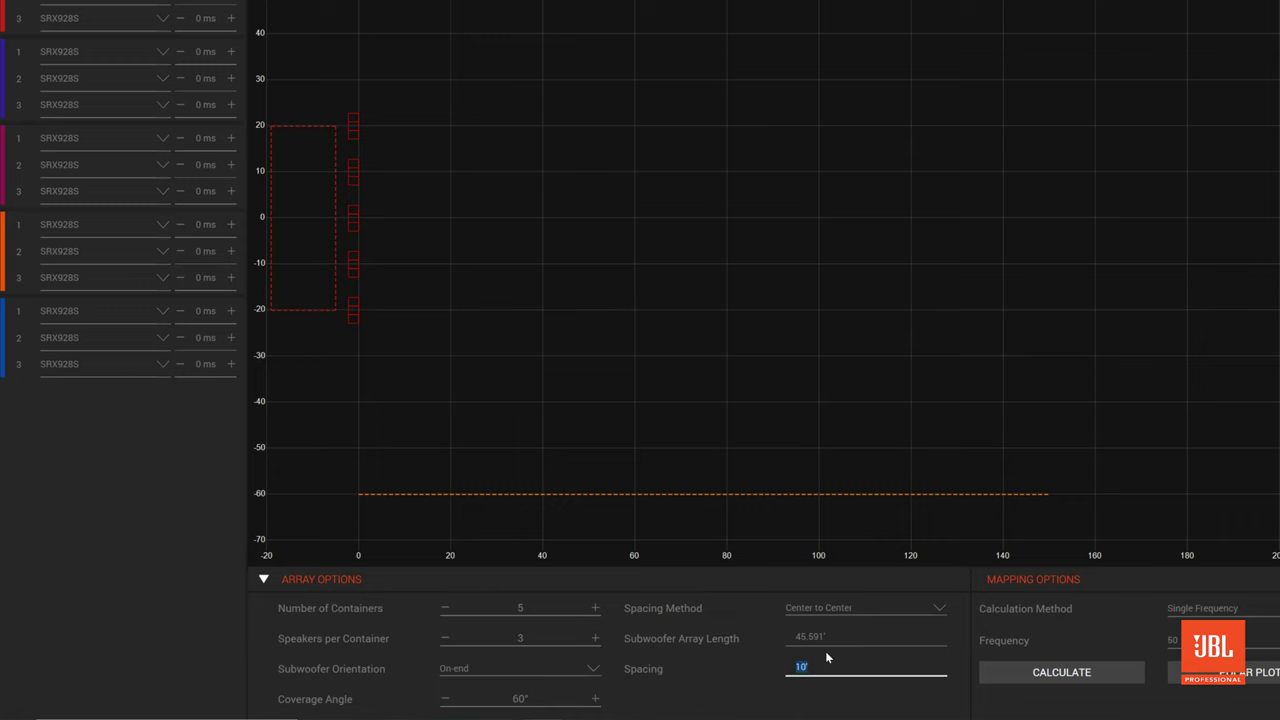
- Confirm 12' spacing, set Calculation Method to Average, and calculate the coverage map
key("Return")
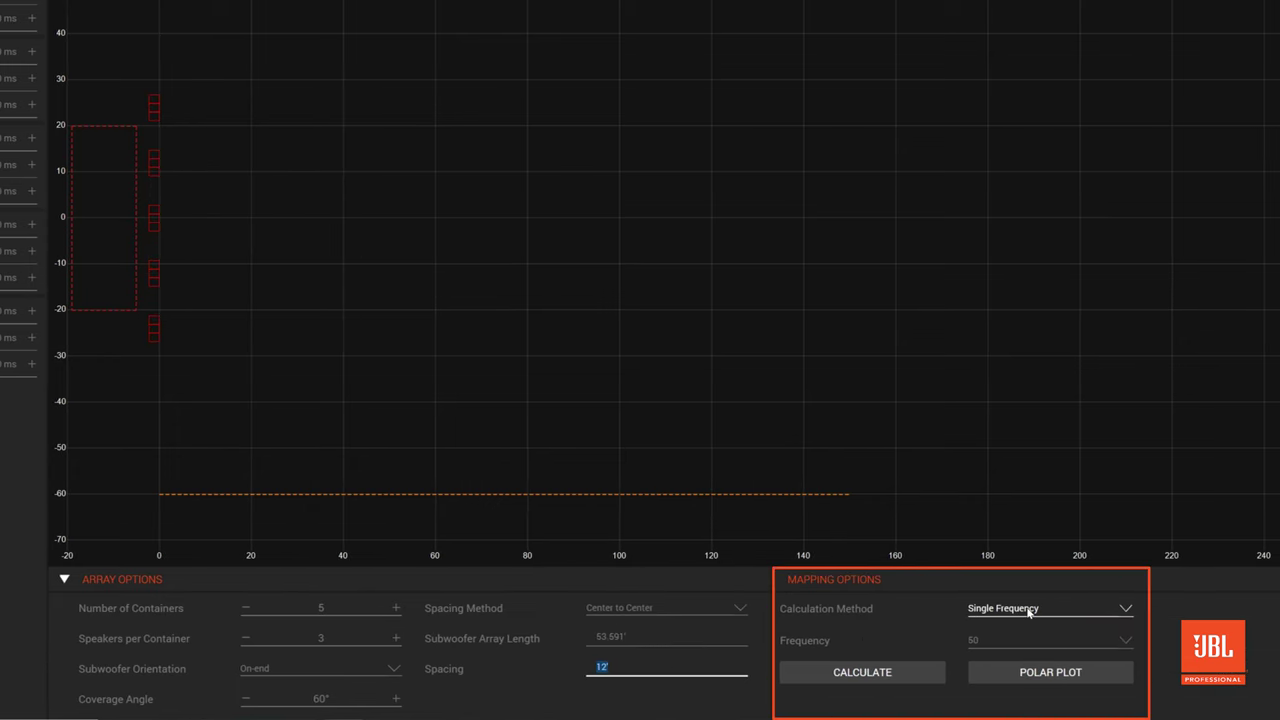
left_click(1122, 610)
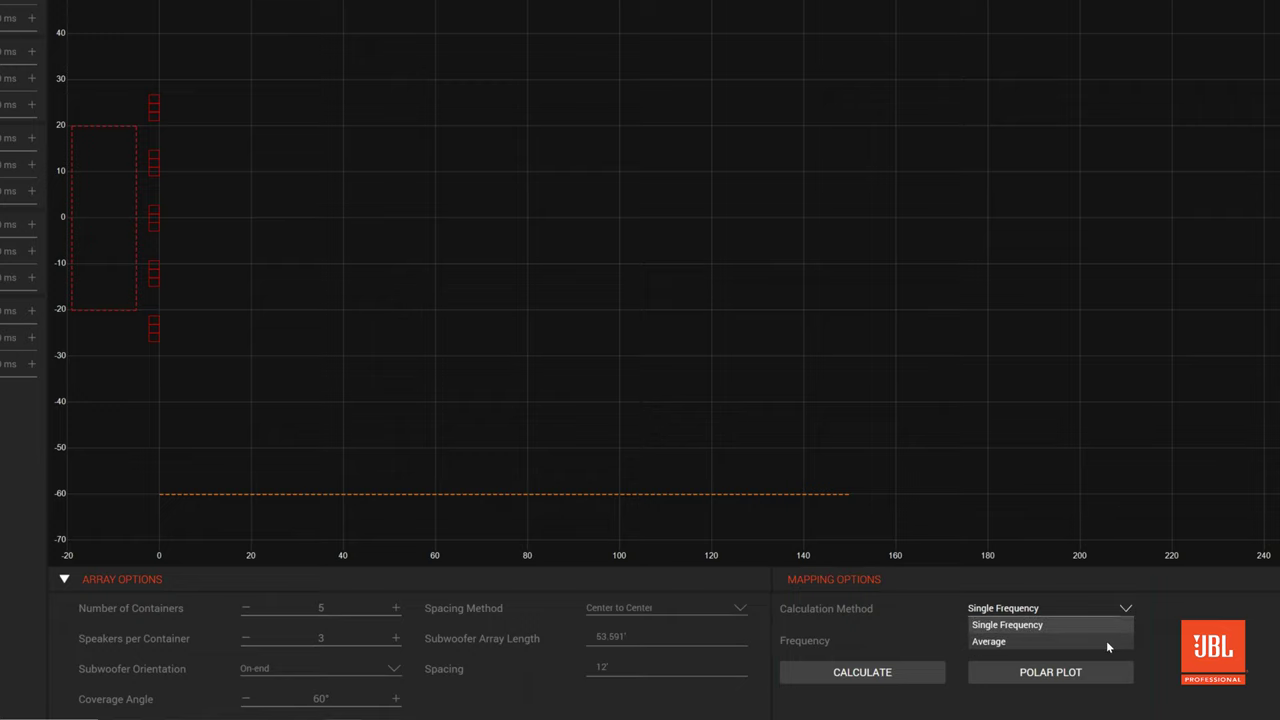
left_click(1107, 643)
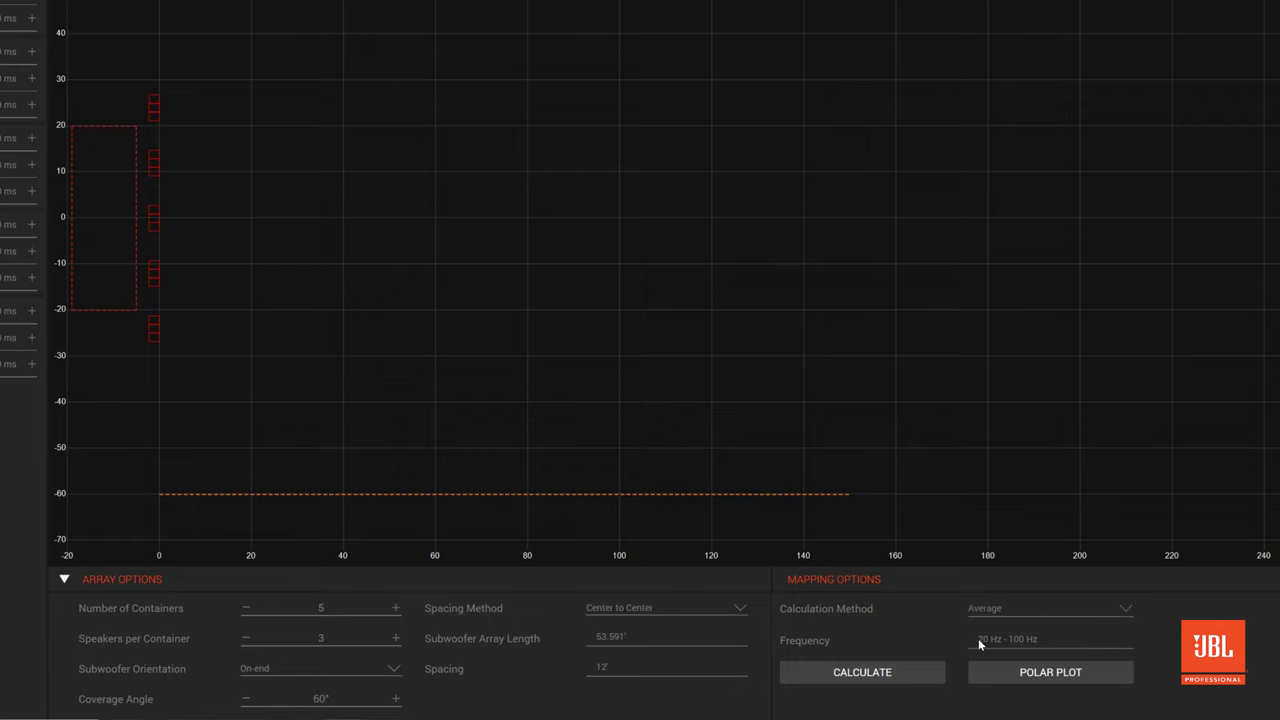
left_click(912, 675)
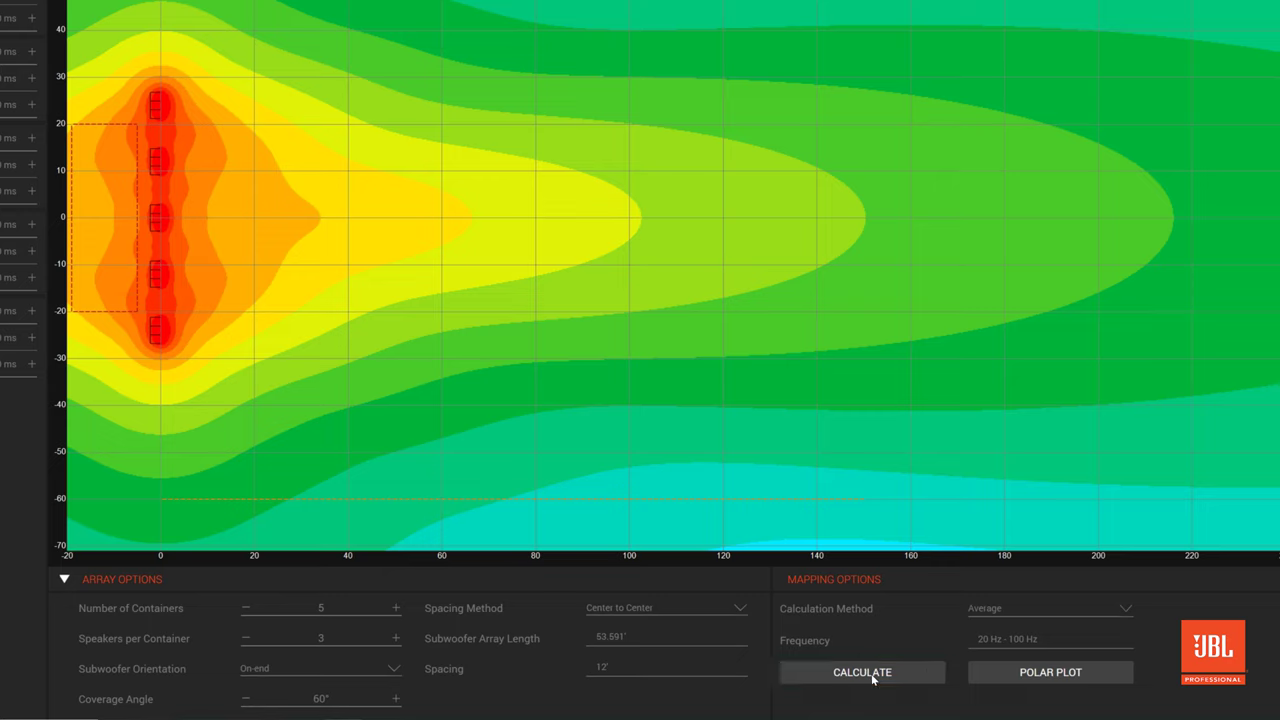
- Tighten container spacing to 7' and recalculate the coverage map
left_click(722, 668)
type("7")
key("Return")
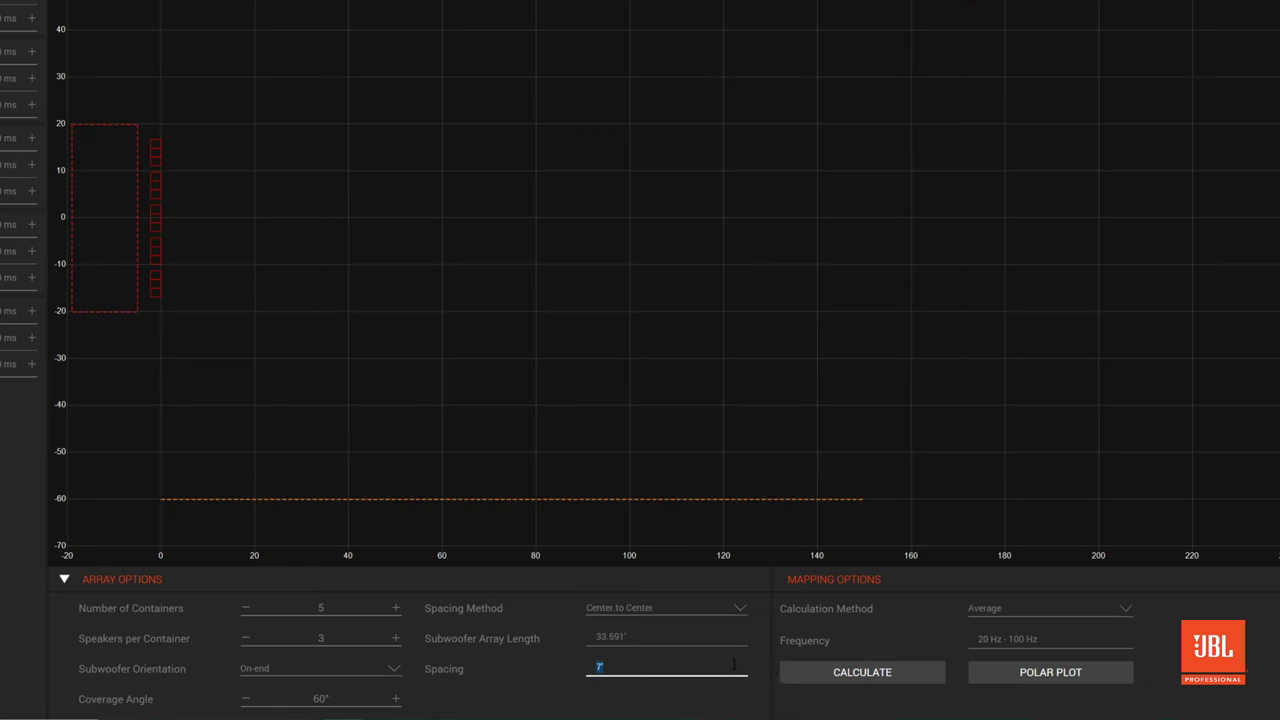
left_click(860, 672)
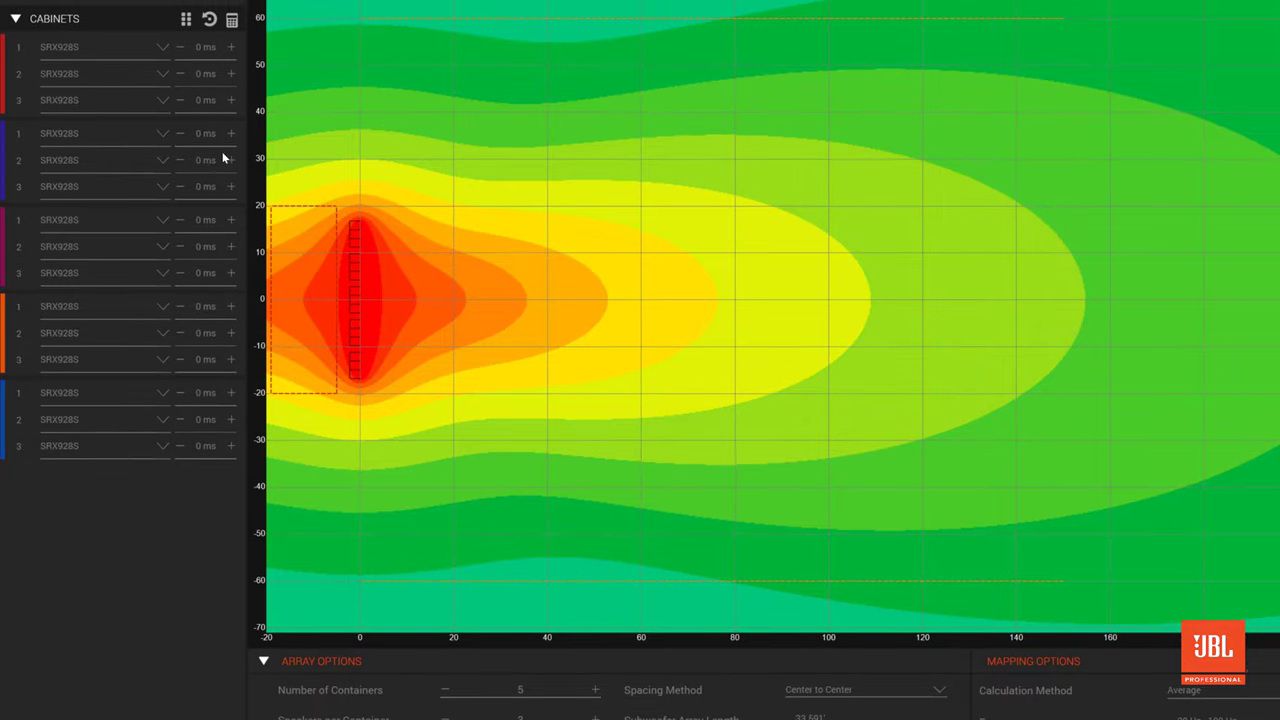
- Make every container's middle cabinet SRX928S - REAR and recalculate the coverage map
left_click(152, 78)
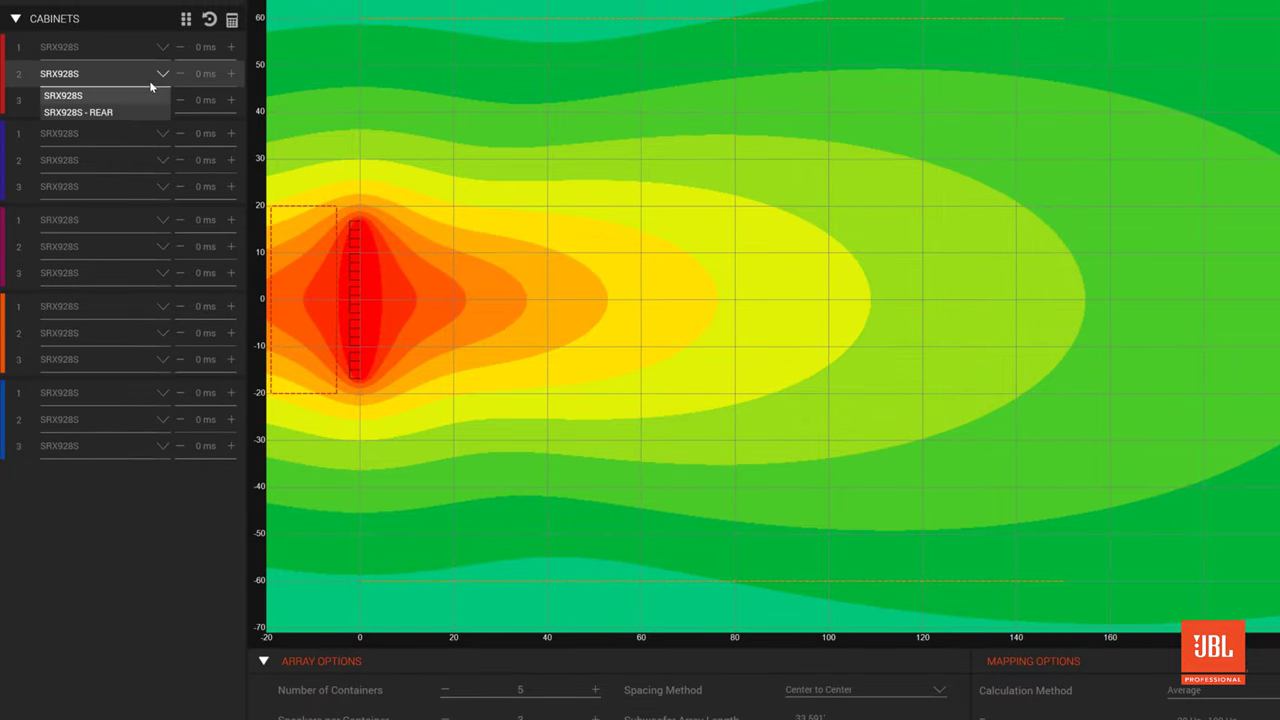
left_click(144, 109)
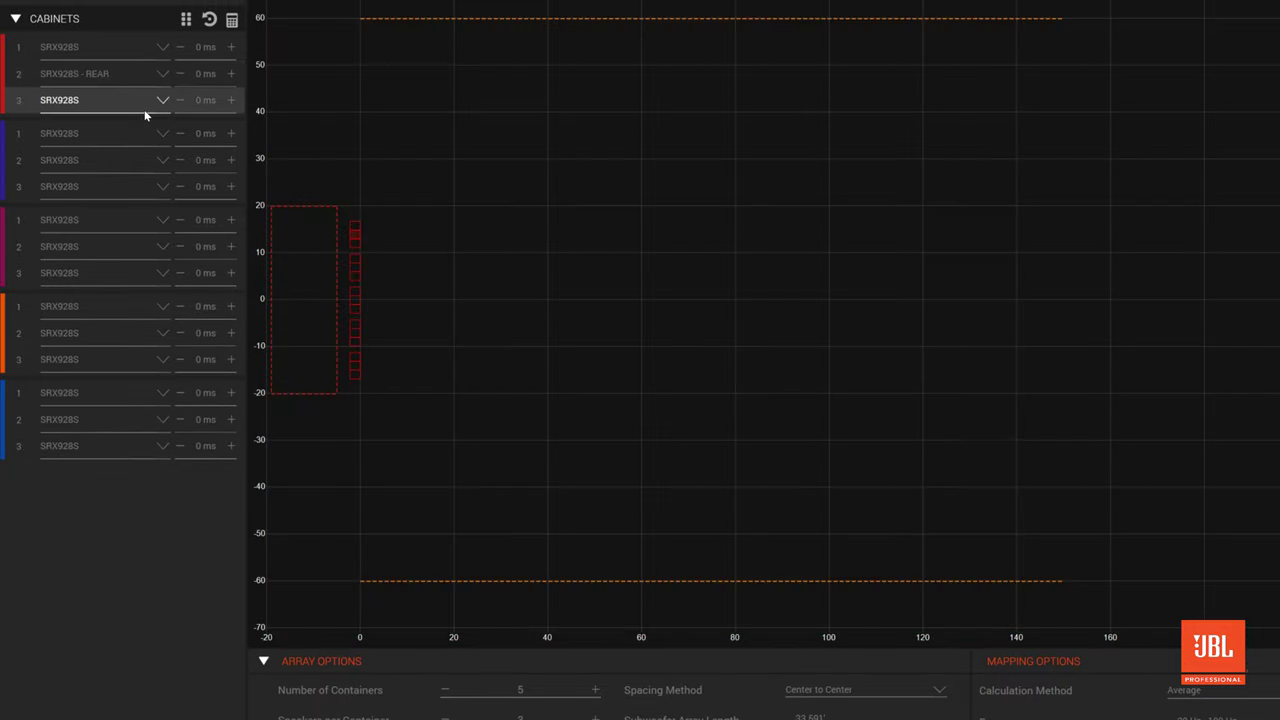
left_click(187, 19)
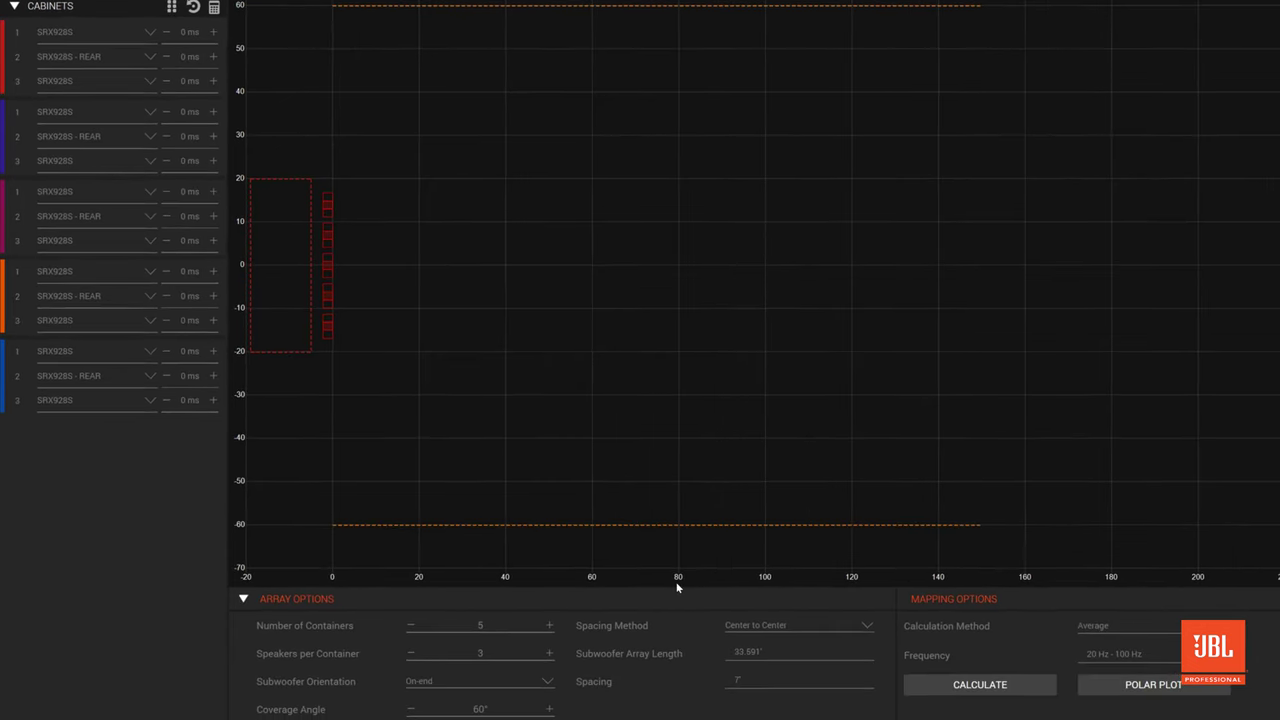
left_click(924, 692)
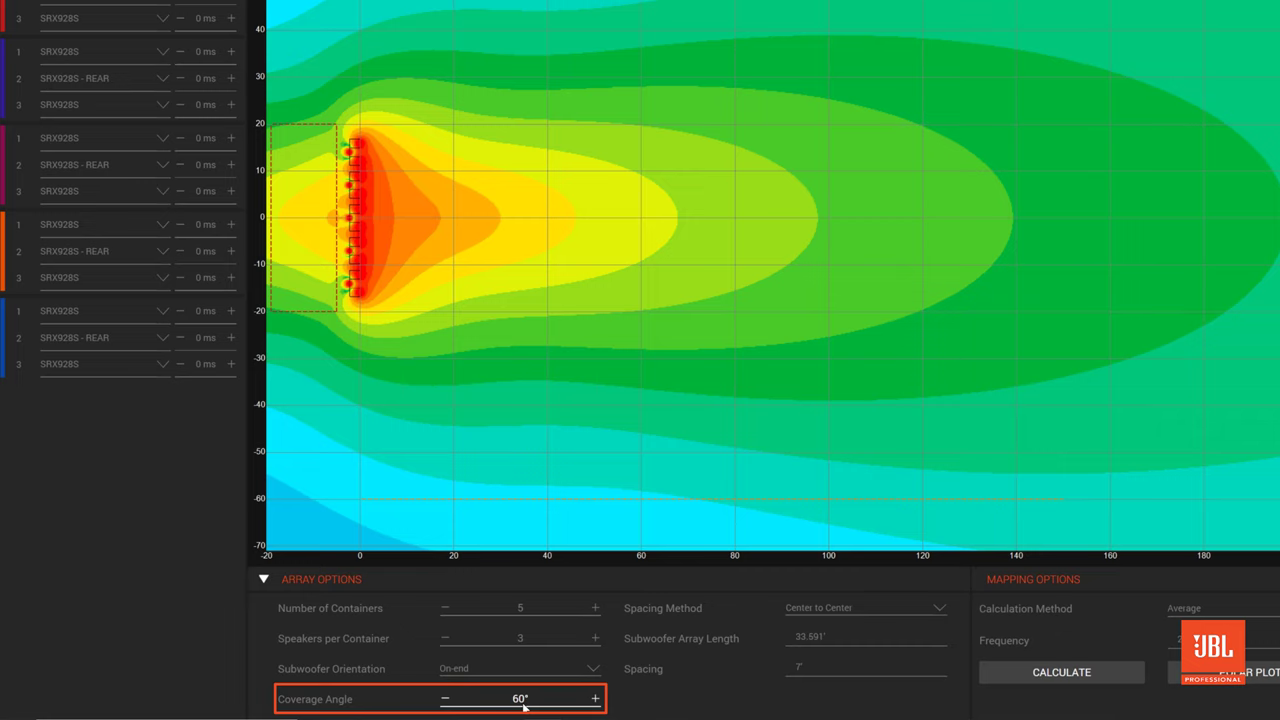
- Set a 75° coverage angle, calculate the steering delays, and map the coverage
double_click(522, 706)
type("75")
key("Return")
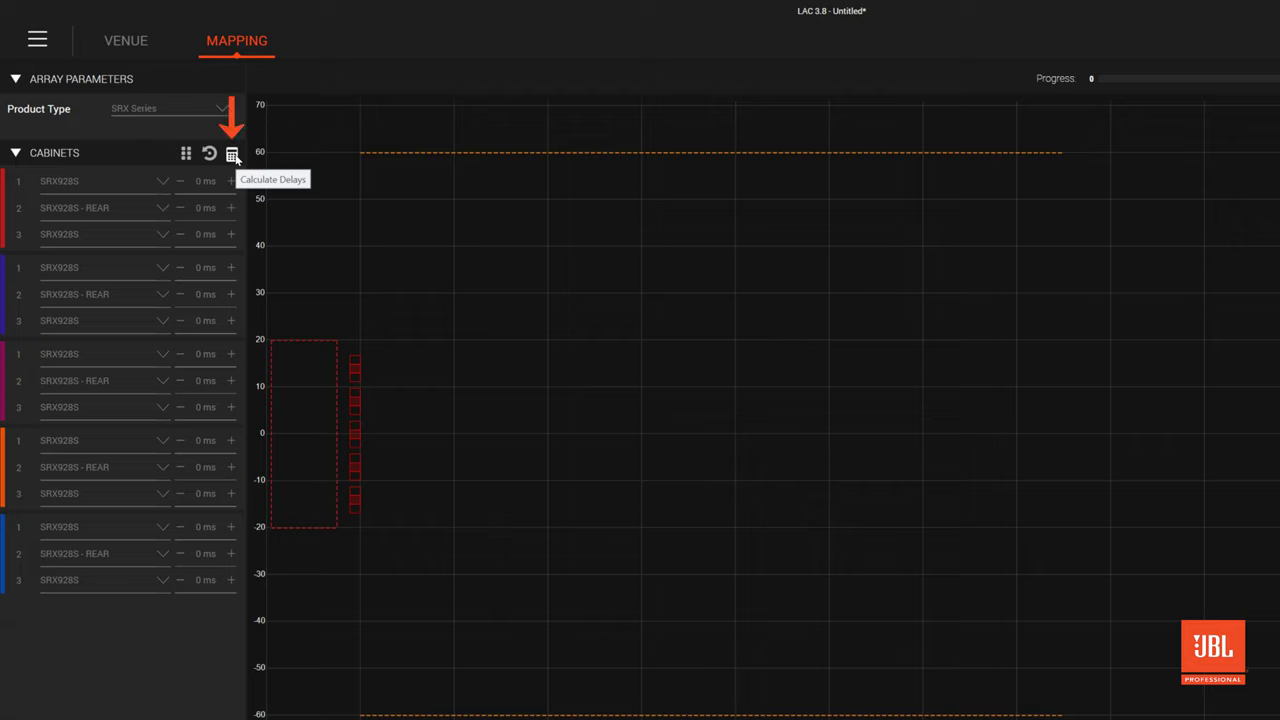
left_click(232, 155)
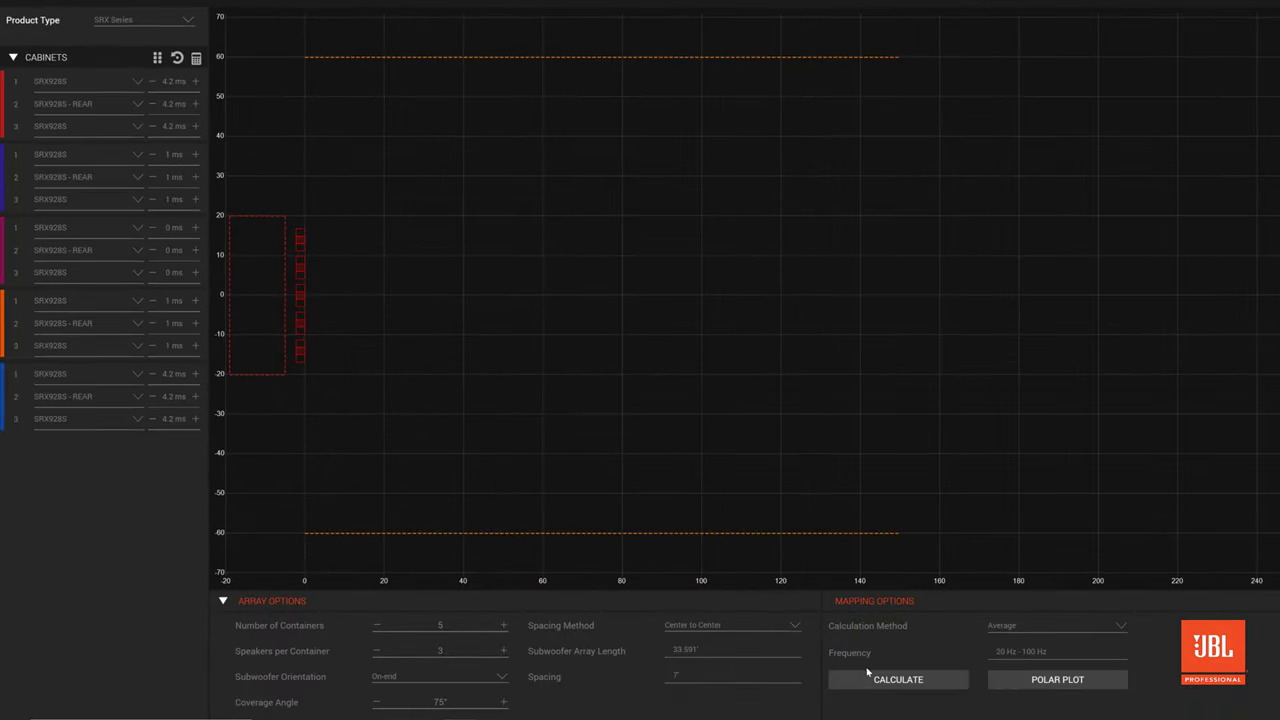
left_click(873, 684)
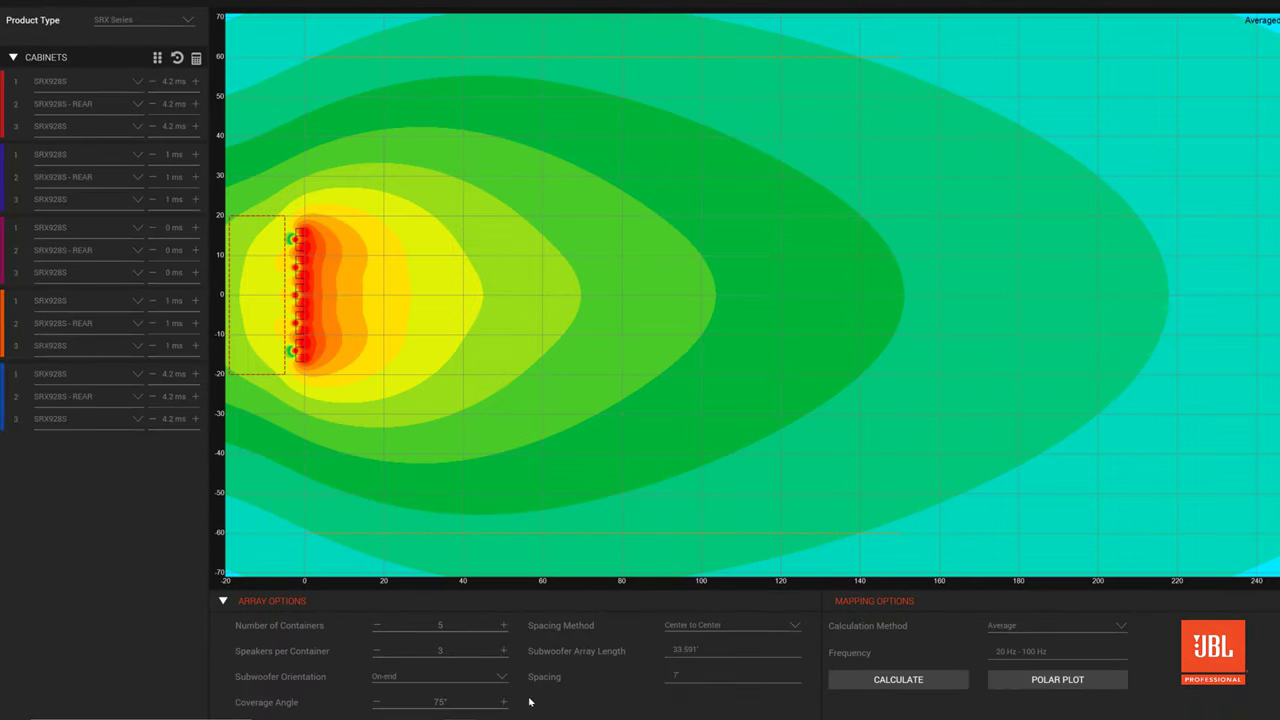
- Change the coverage angle to 60°, recalculate delays (3.3, 0.8, 0 ms), and remap
double_click(441, 702)
type("60")
key("Return")
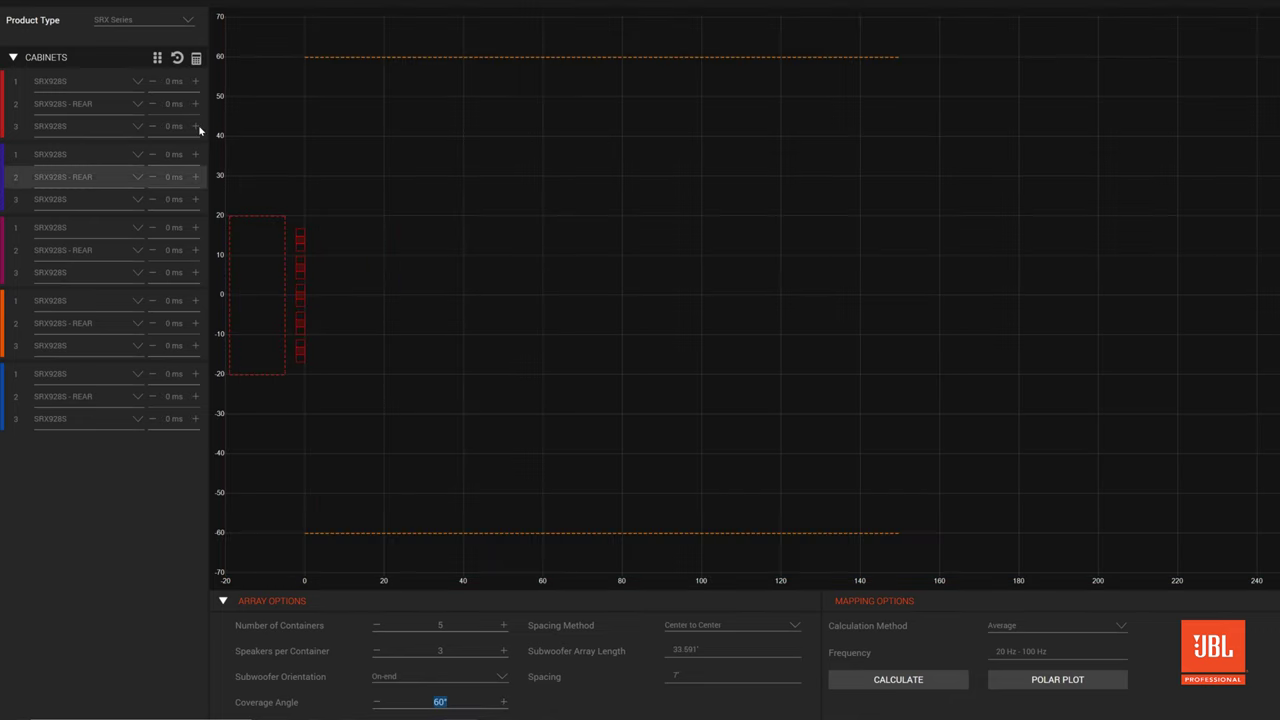
left_click(196, 58)
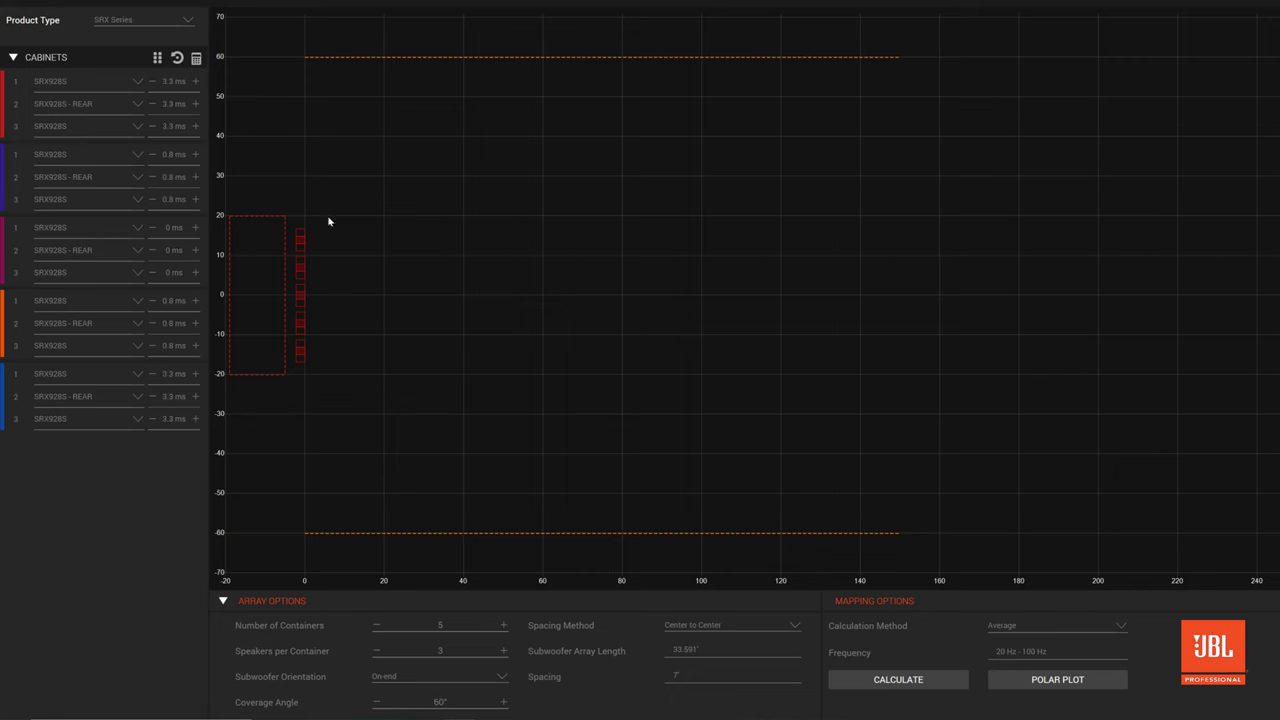
left_click(868, 681)
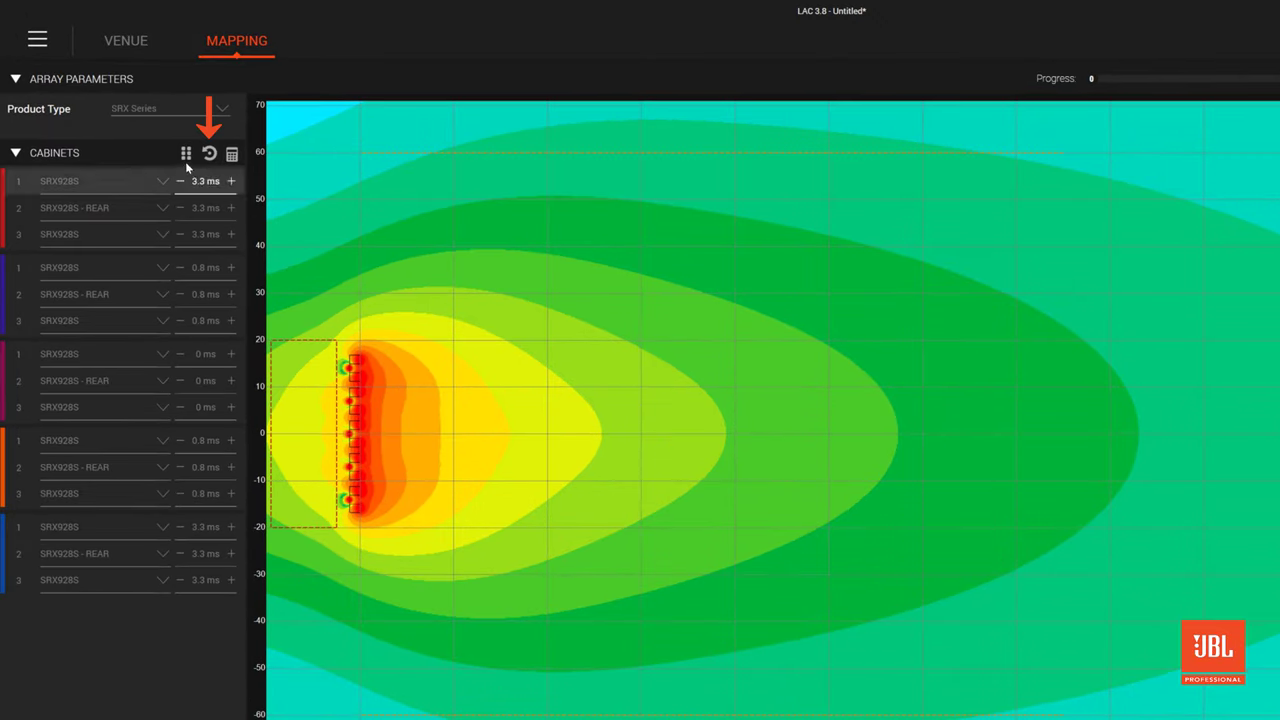
- Reset all cabinet delays to 0 ms and recalculate the unsteered averaged coverage map
left_click(210, 155)
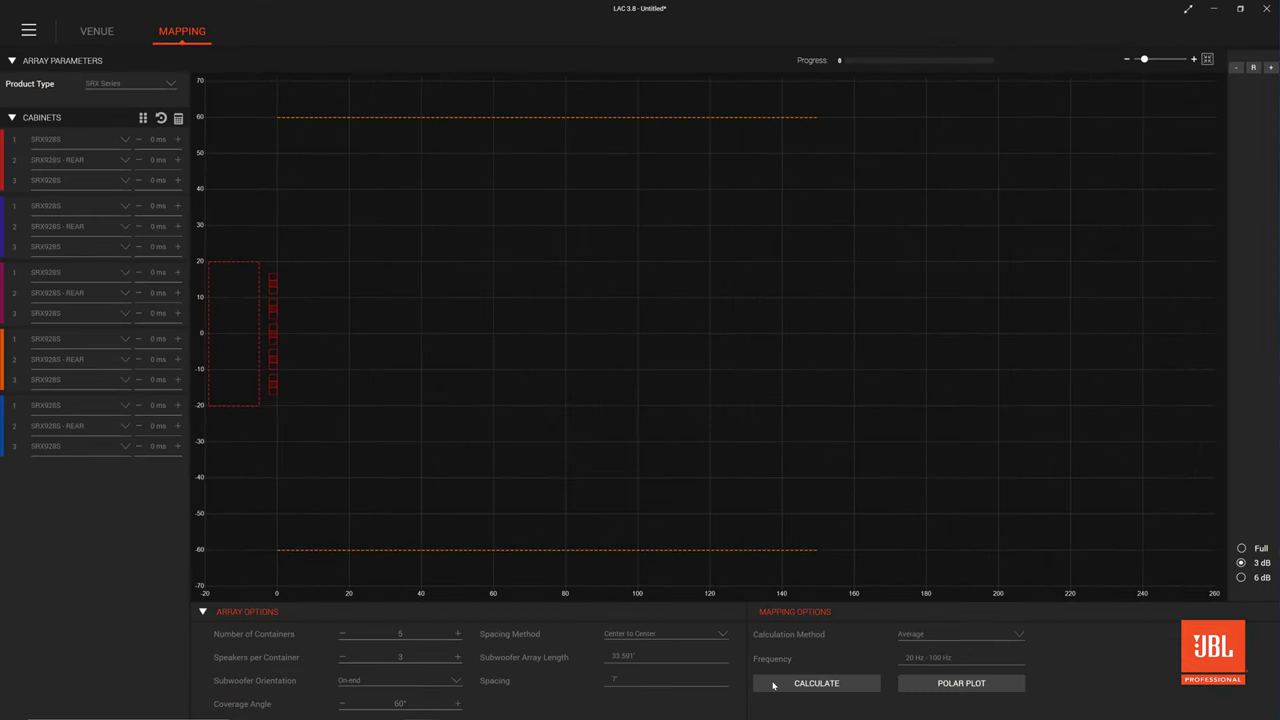
left_click(780, 687)
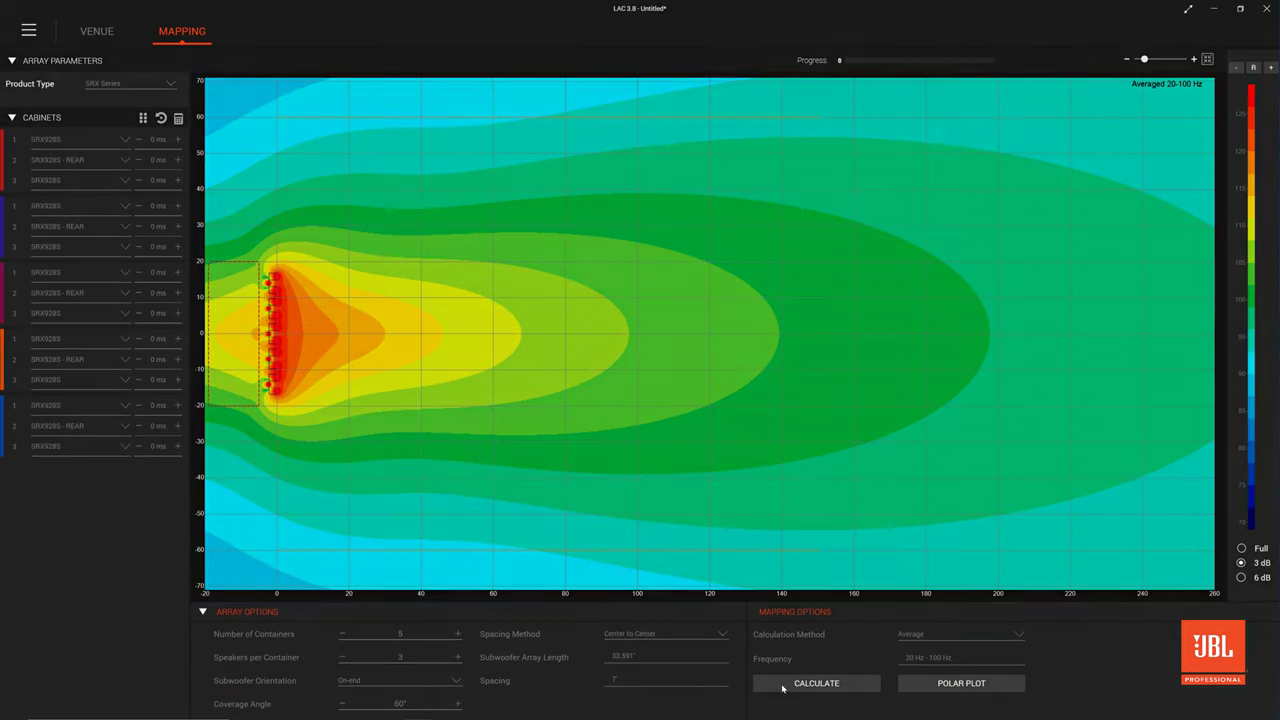